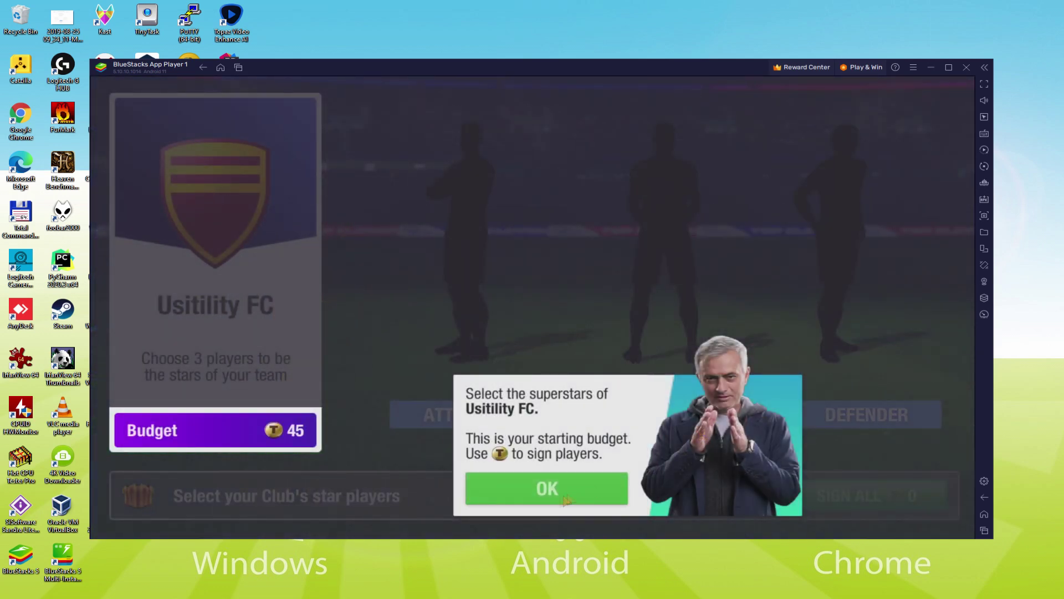
Step: Dismiss the starting budget notice and choose the OVR 86 player priced at 10 tokens as the star attacker
{"action": "left_click", "coordinate": [565, 499]}
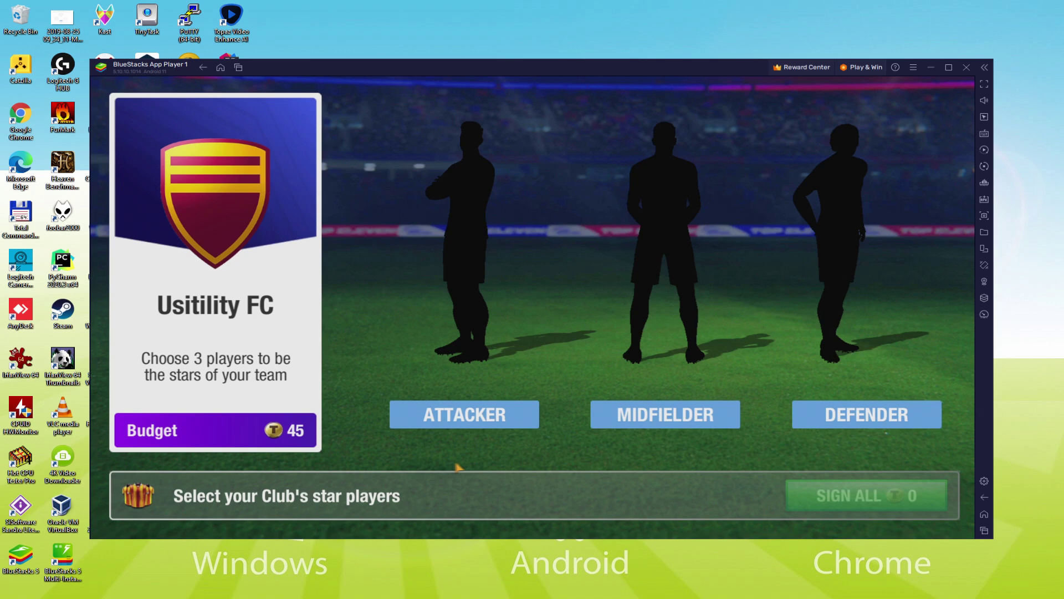
{"action": "left_click", "coordinate": [473, 419]}
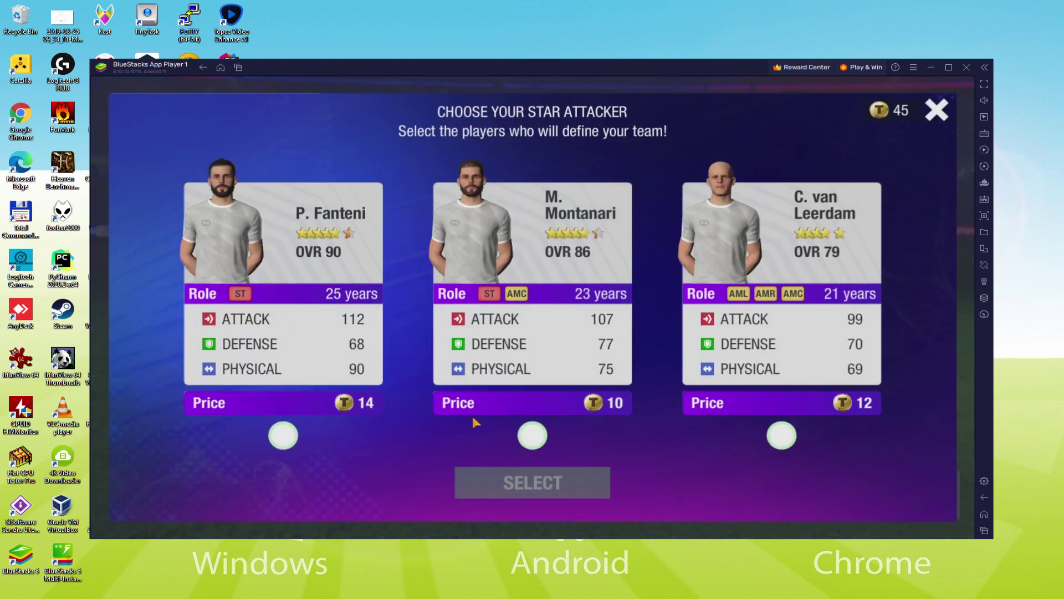
{"action": "left_click", "coordinate": [542, 311]}
{"action": "left_click", "coordinate": [530, 486]}
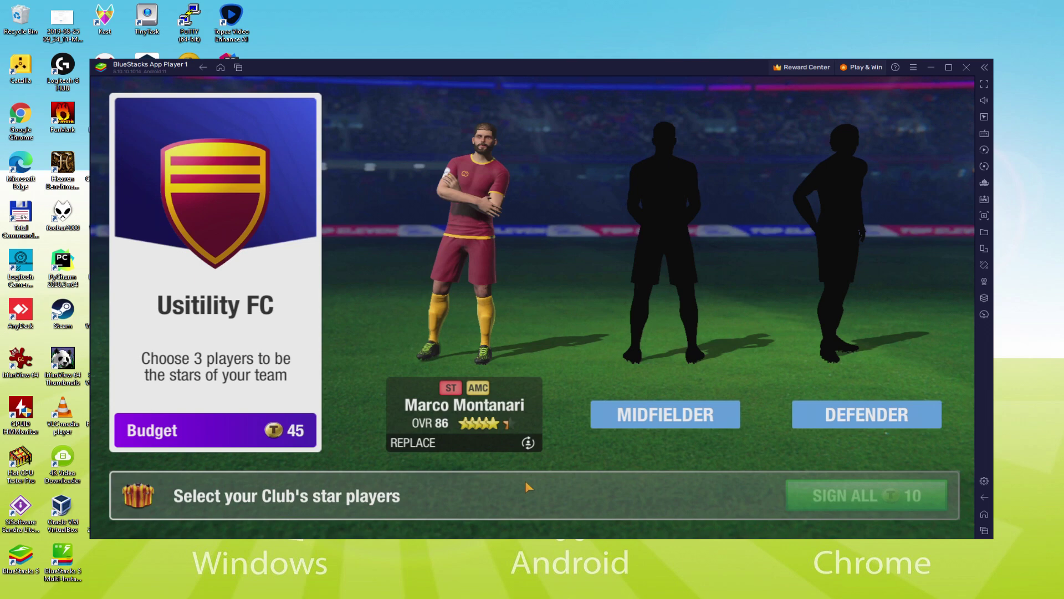
Step: Choose the OVR 80 player priced at 12 tokens as the star midfielder and open the star defender choices
{"action": "left_click", "coordinate": [672, 413]}
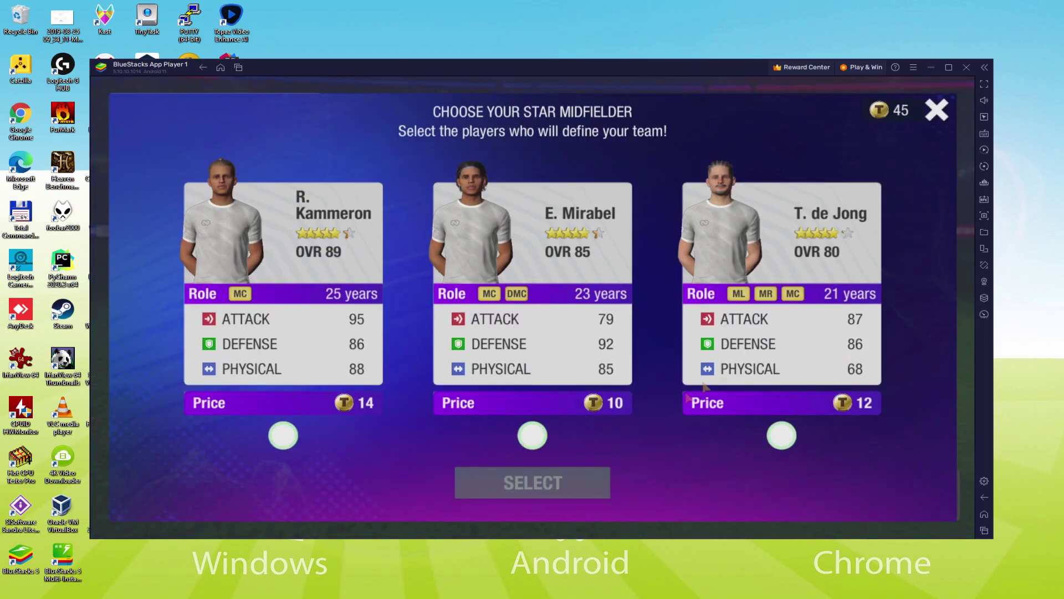
{"action": "left_click", "coordinate": [819, 319]}
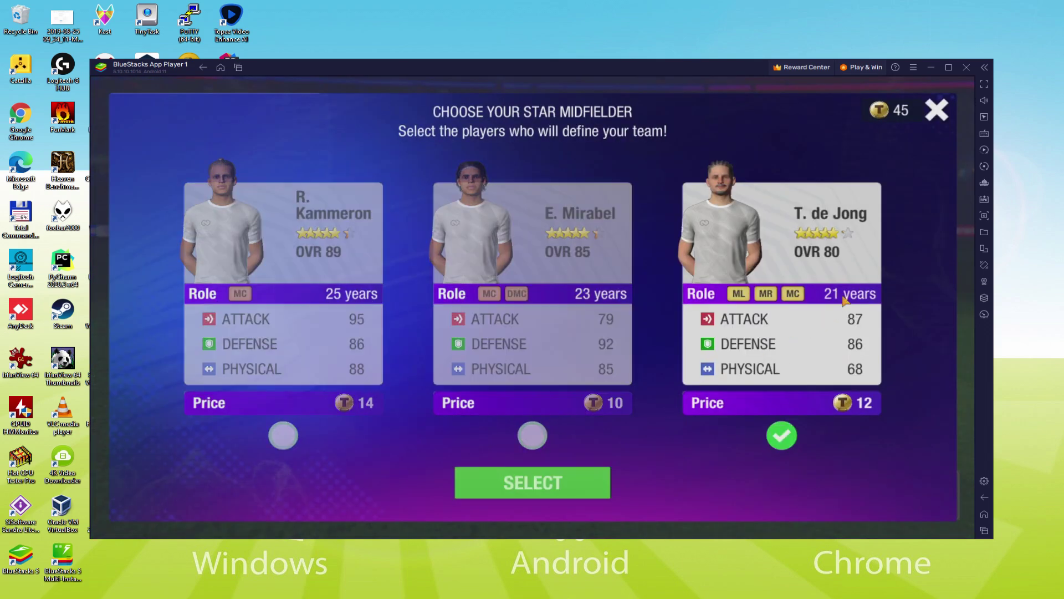
{"action": "left_click", "coordinate": [536, 489]}
{"action": "left_click", "coordinate": [887, 418]}
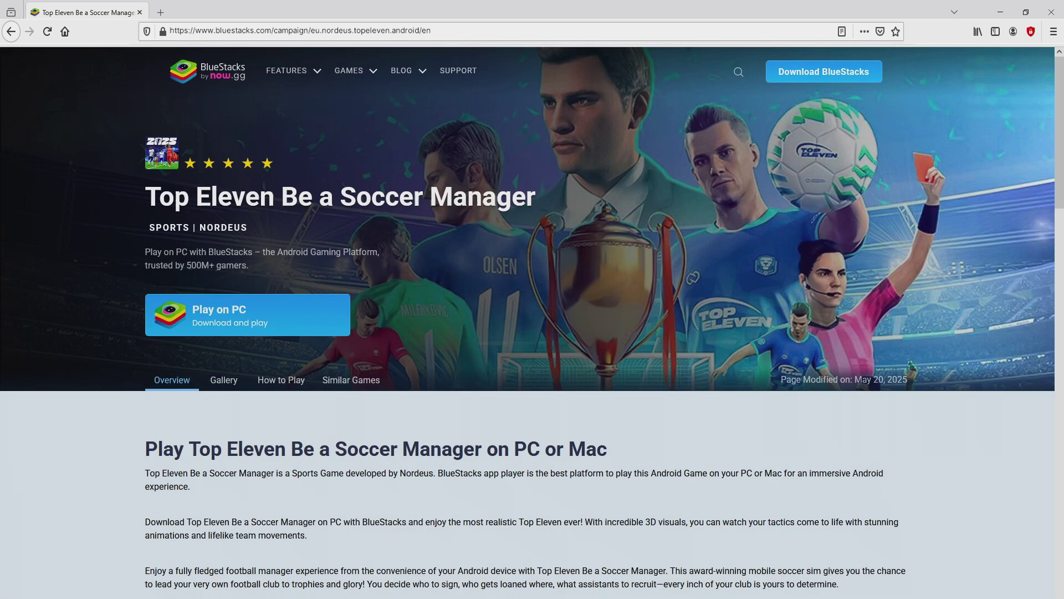
Step: Switch to the browser, review the Top Eleven Be a Soccer Manager page and start its BlueStacks download for PC
{"action": "scroll", "coordinate": [533, 321], "scroll_direction": "down", "scroll_amount": 15}
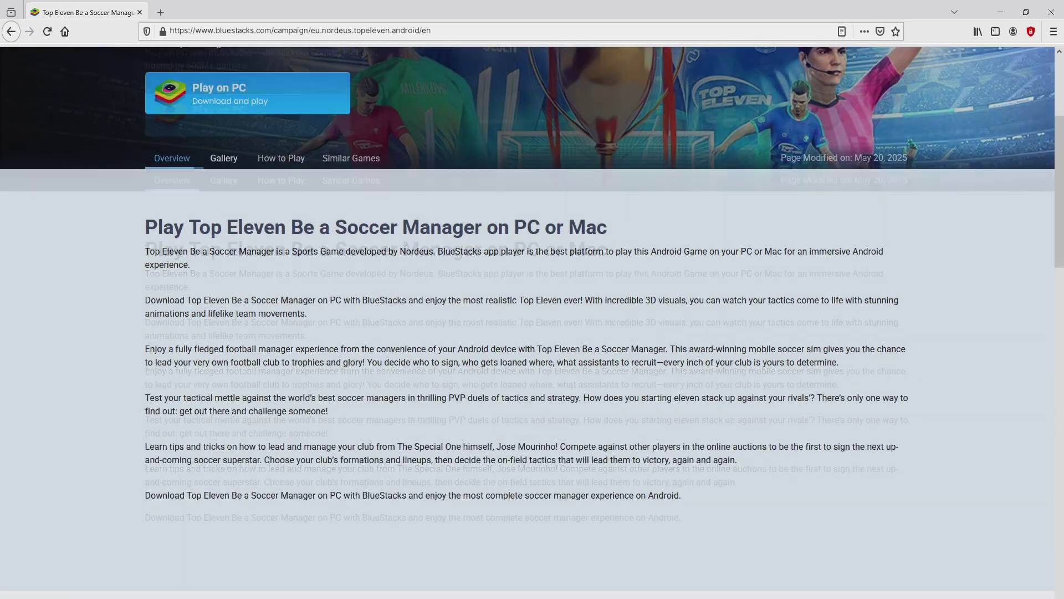
{"action": "scroll", "coordinate": [532, 321], "scroll_direction": "up", "scroll_amount": 12}
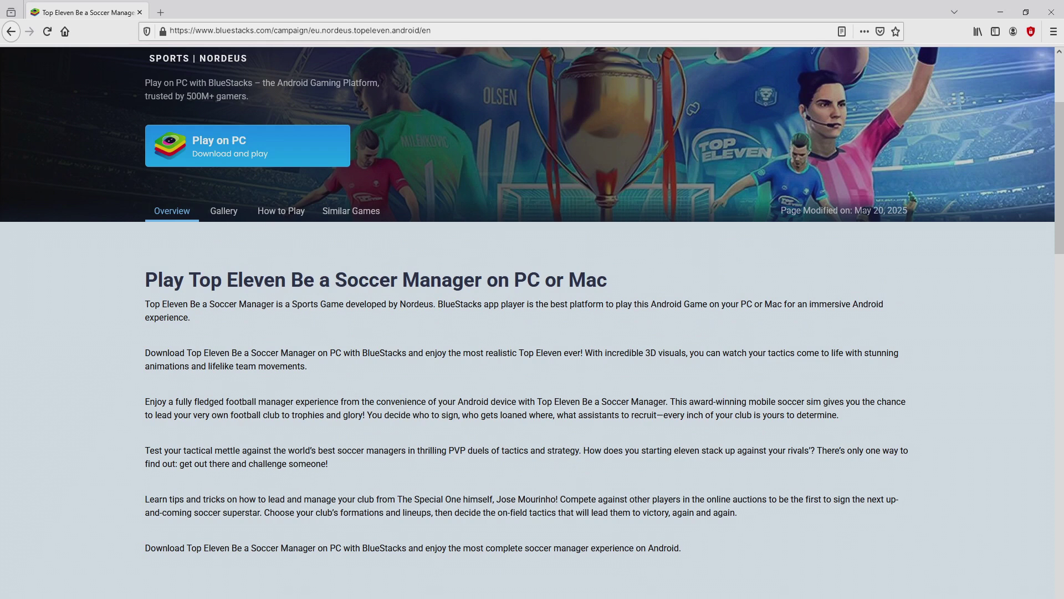
{"action": "scroll", "coordinate": [532, 321], "scroll_direction": "up", "scroll_amount": 3}
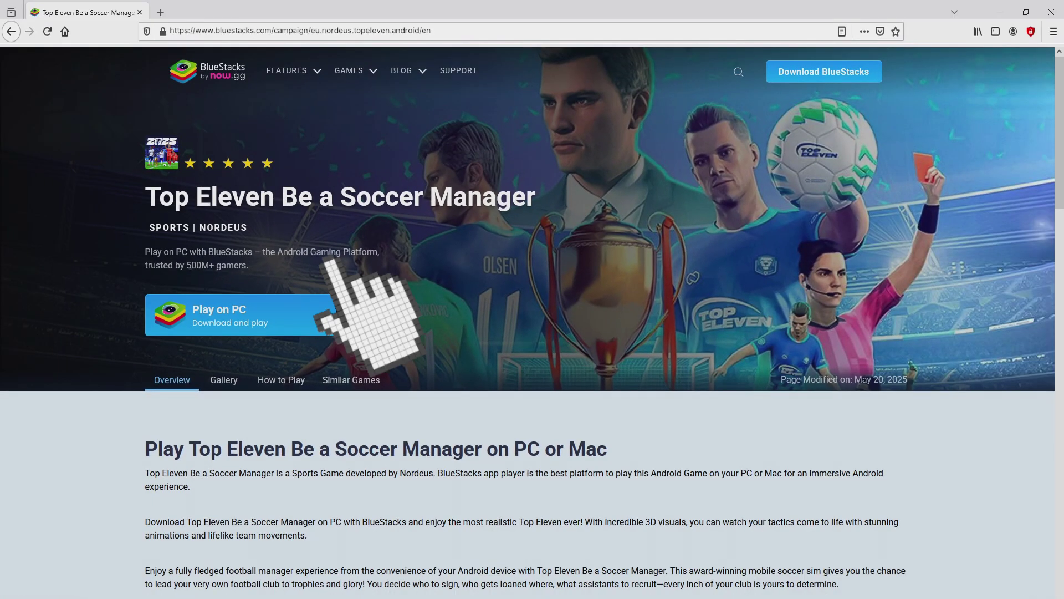
{"action": "left_click", "coordinate": [332, 315]}
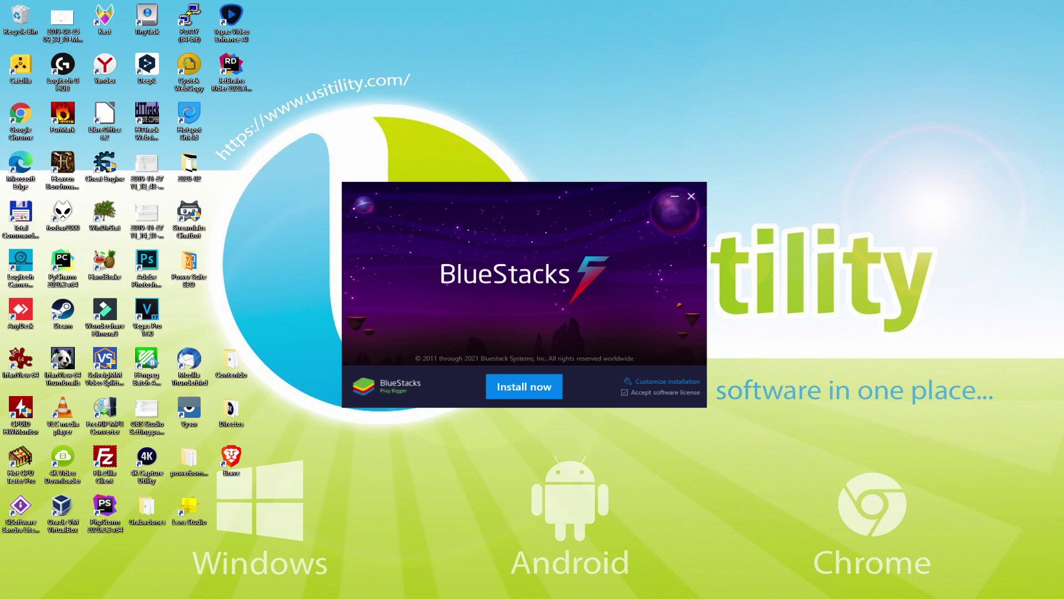
Step: Check the data path under the BlueStacks installer's custom options, then go back and start the standard installation
{"action": "left_click", "coordinate": [647, 380]}
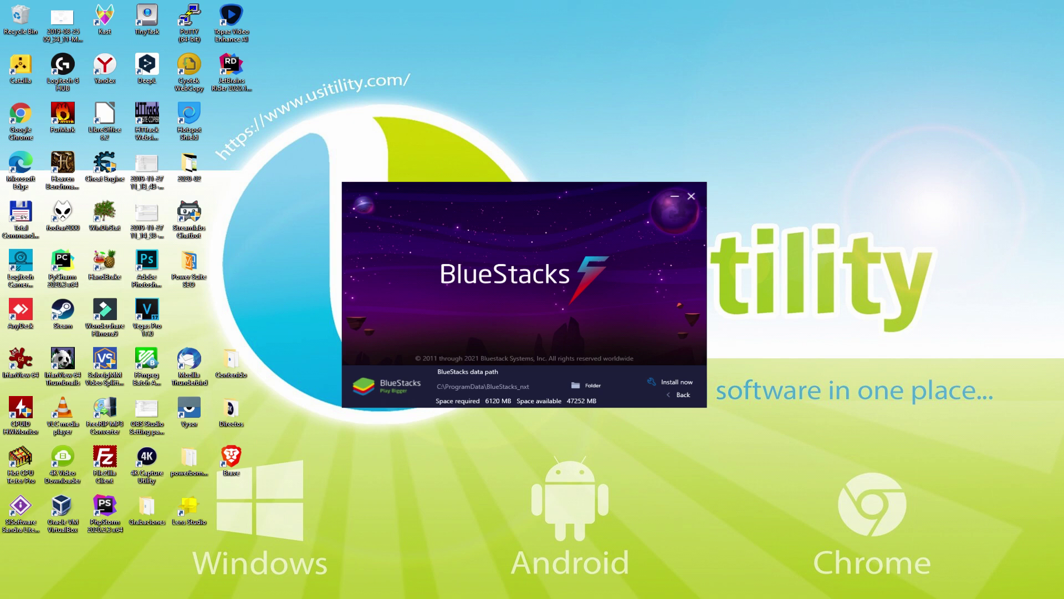
{"action": "left_click", "coordinate": [675, 394]}
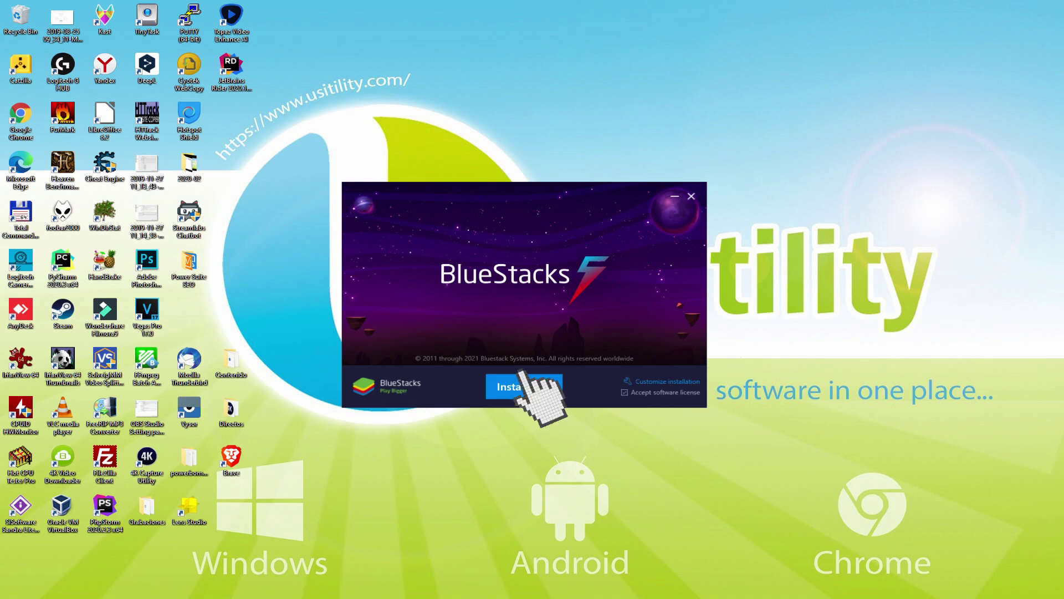
{"action": "left_click", "coordinate": [521, 383]}
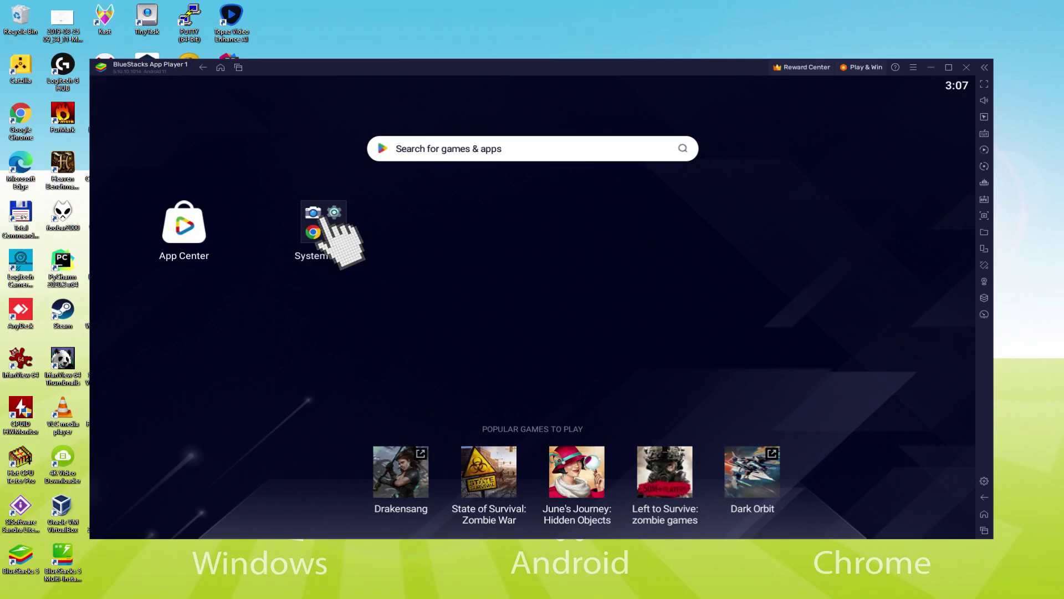
Step: Open the Play Store from the system apps and accept Google's terms and services with Google Drive backup turned off
{"action": "left_click", "coordinate": [158, 239]}
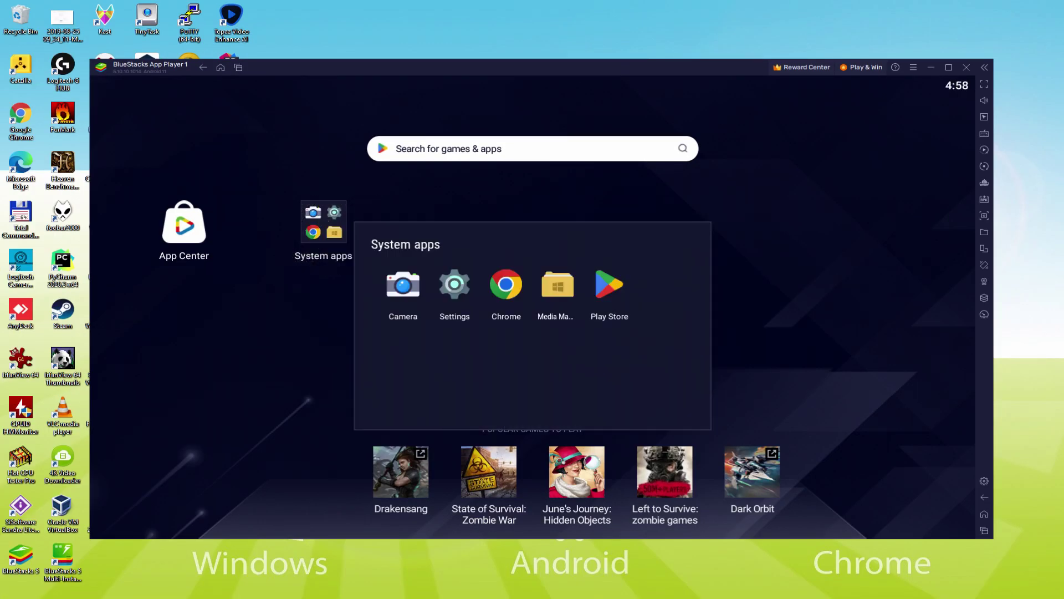
{"action": "left_click", "coordinate": [611, 289]}
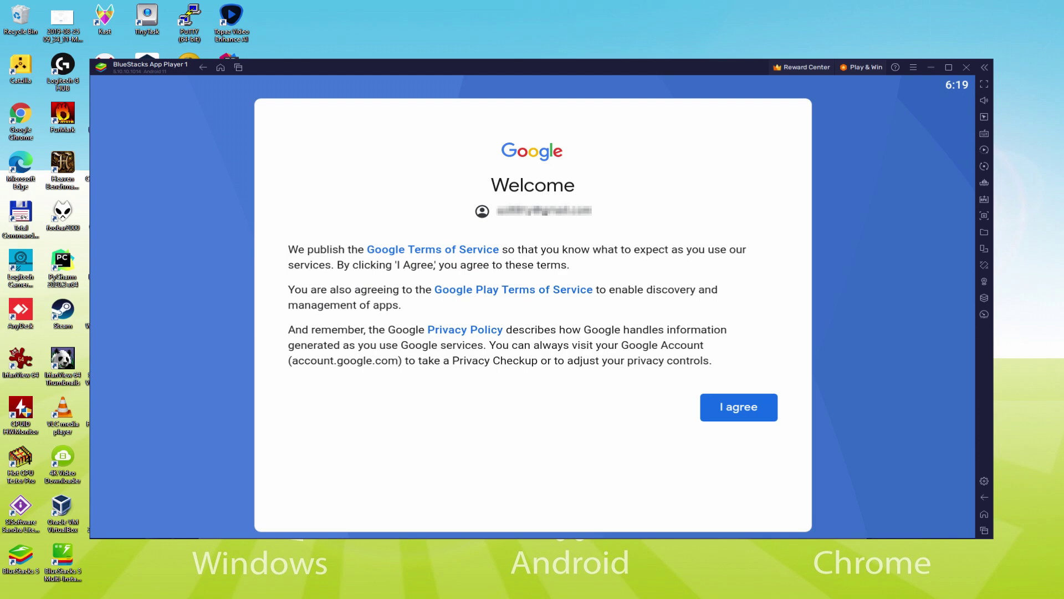
{"action": "left_click", "coordinate": [736, 410]}
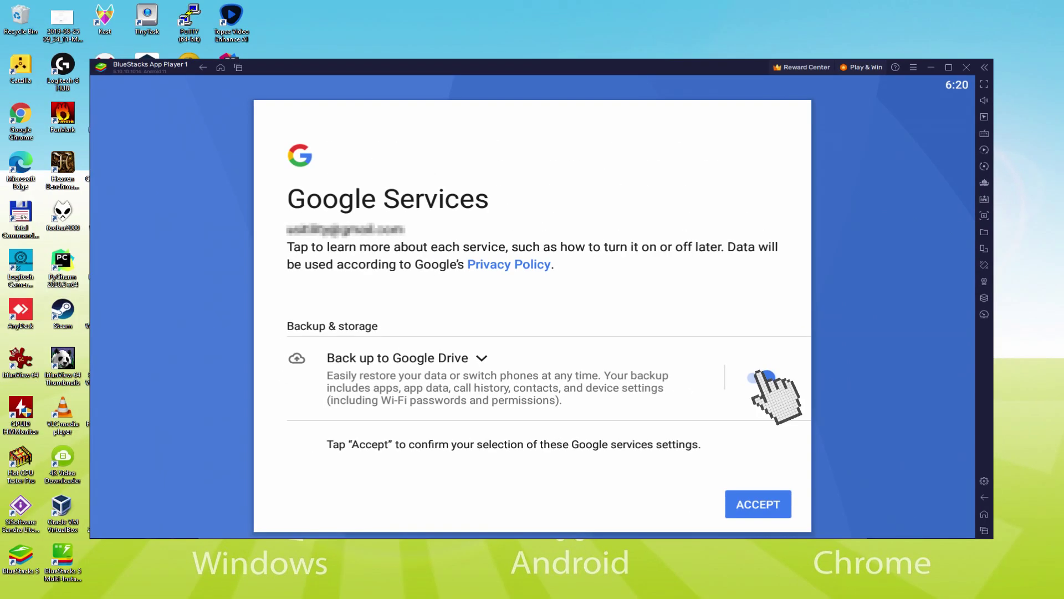
{"action": "left_click", "coordinate": [761, 375]}
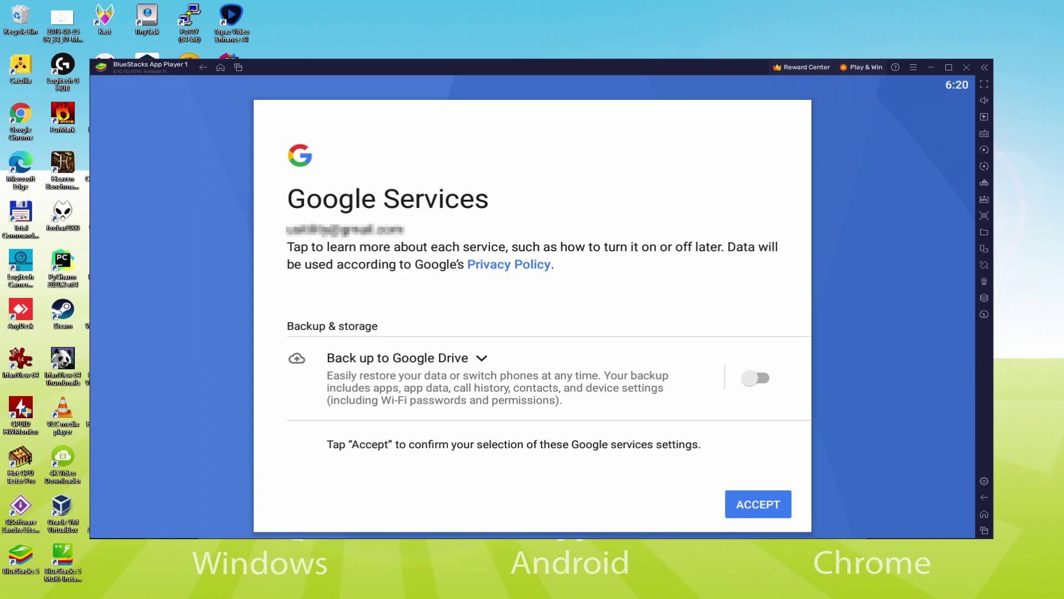
{"action": "left_click", "coordinate": [758, 504]}
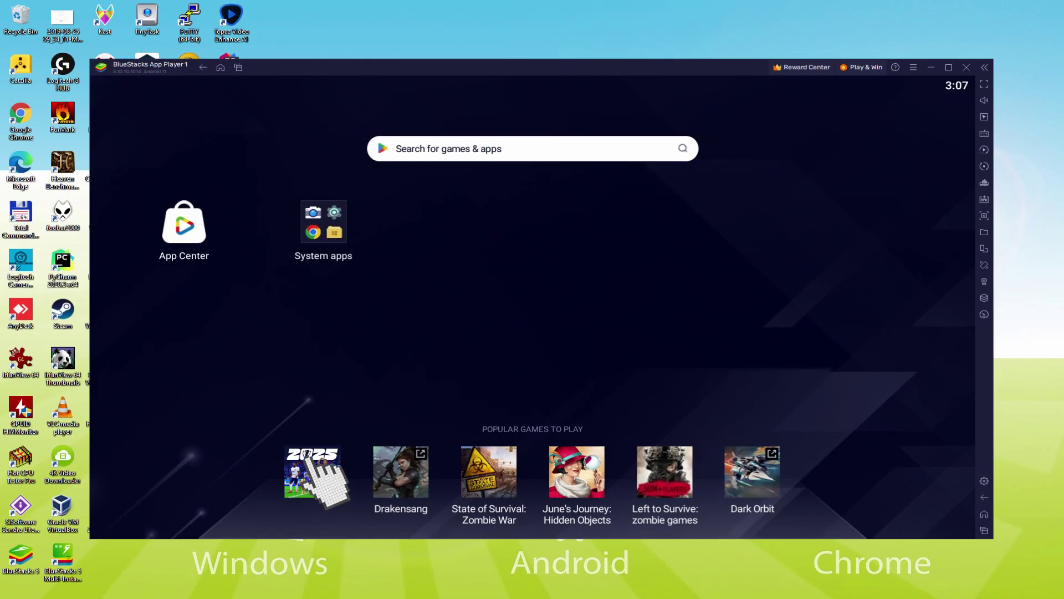
Step: Install Top Eleven Be a Soccer Manager from its store page and launch it from the BlueStacks home screen
{"action": "left_click", "coordinate": [317, 348]}
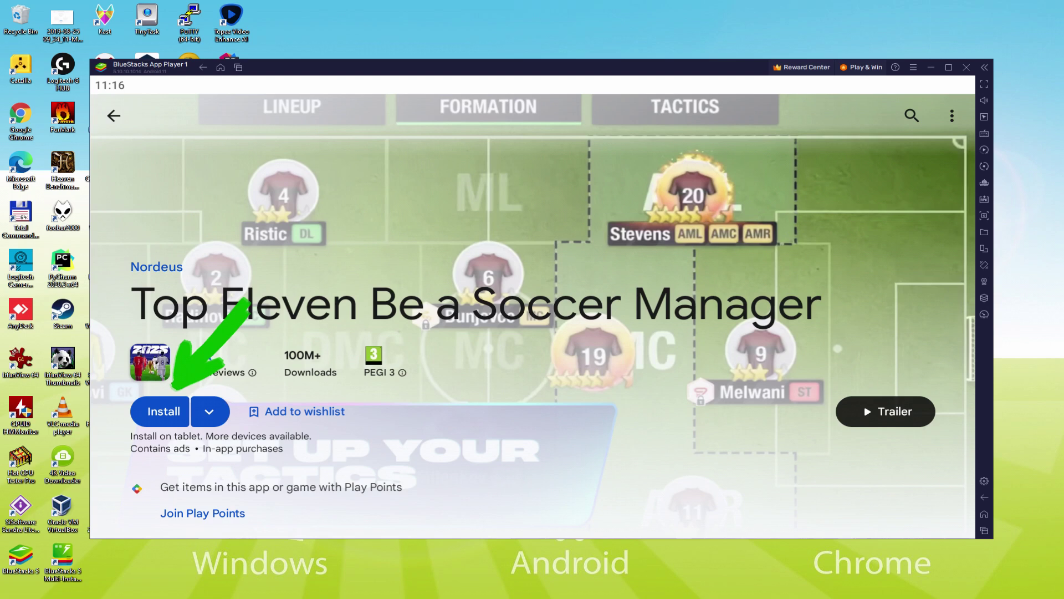
{"action": "left_click", "coordinate": [171, 400]}
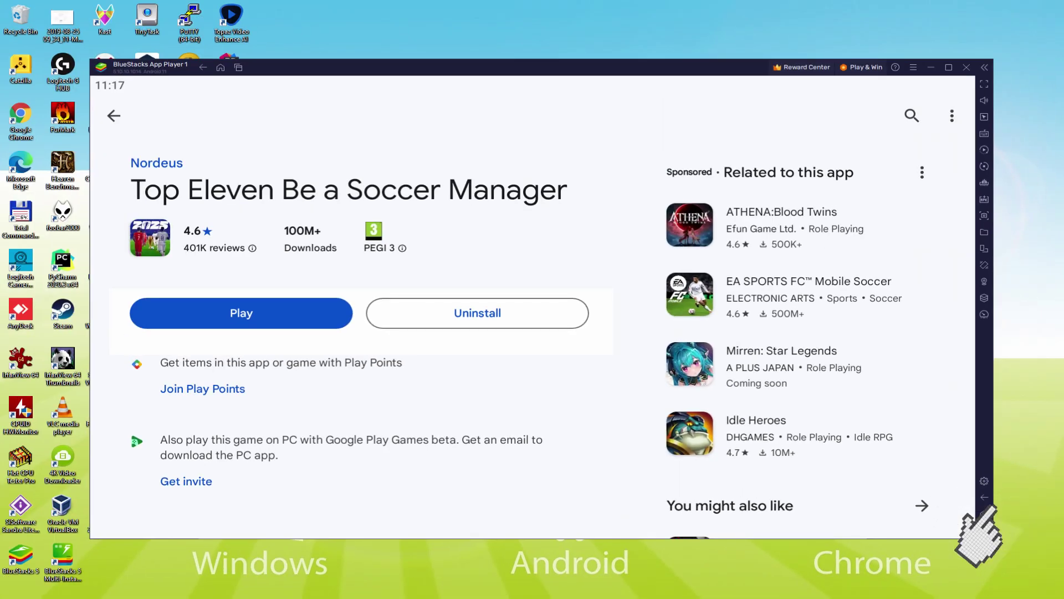
{"action": "left_click", "coordinate": [984, 514]}
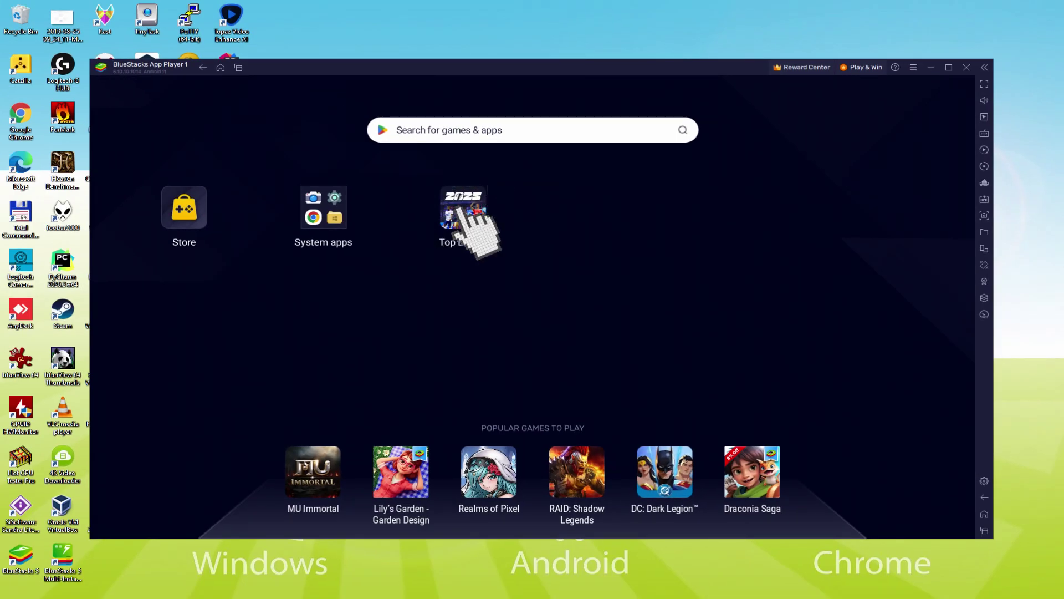
{"action": "left_click", "coordinate": [463, 210]}
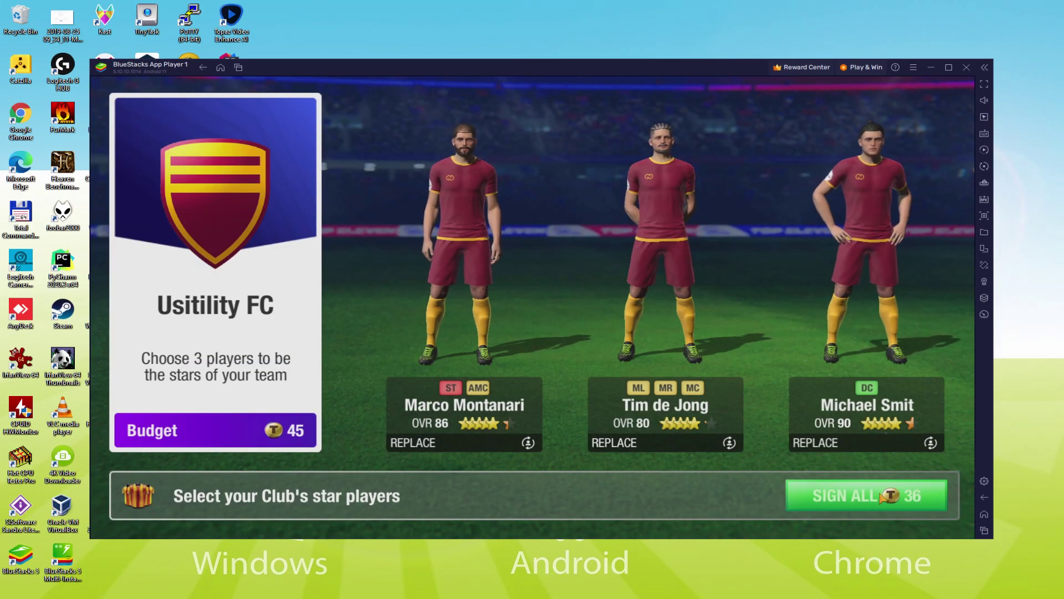
Step: Sign all three star players and set a Neutral 4-5-1 strategy with Attacking team mentality and Right flank focus passing
{"action": "left_click", "coordinate": [882, 495]}
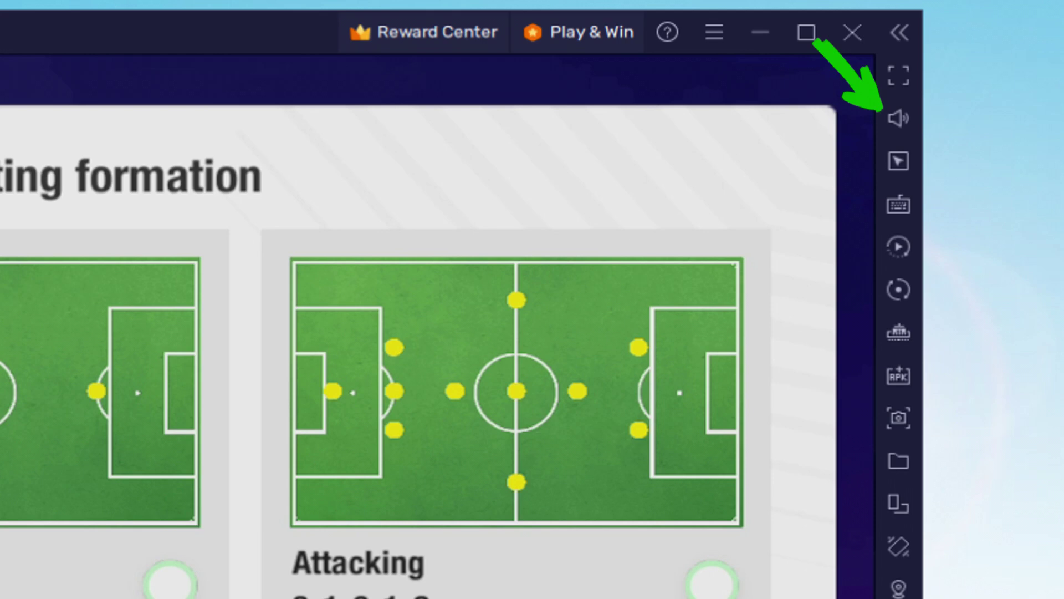
{"action": "left_click", "coordinate": [170, 579]}
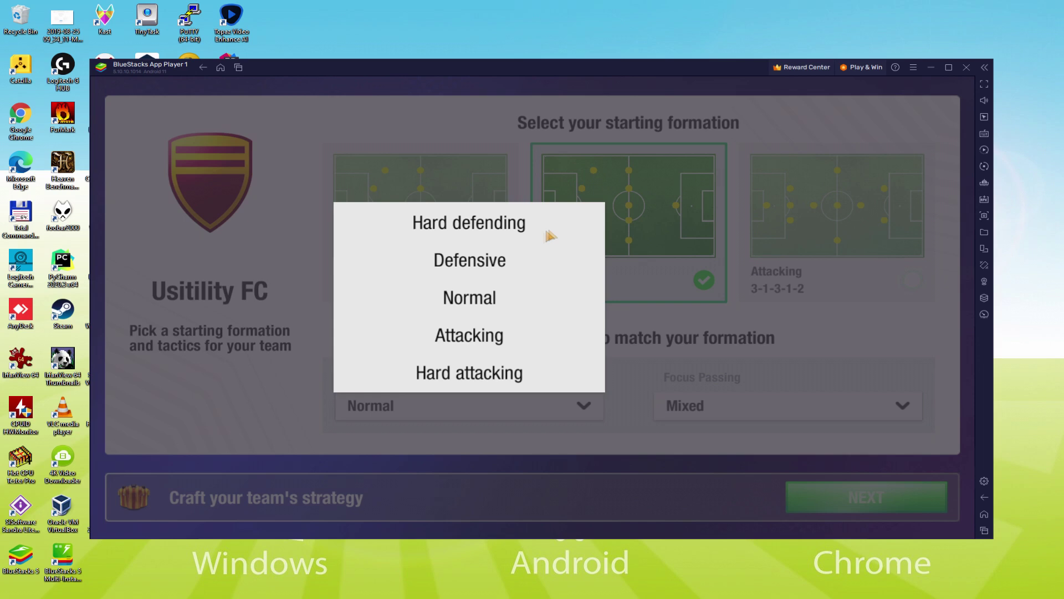
{"action": "left_click", "coordinate": [516, 335]}
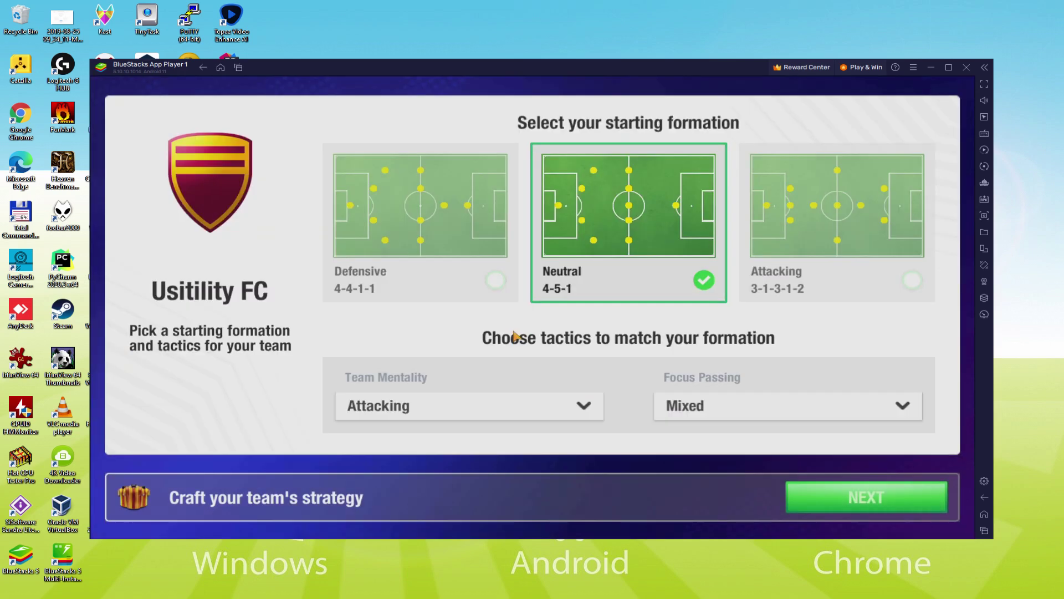
{"action": "left_click", "coordinate": [750, 407]}
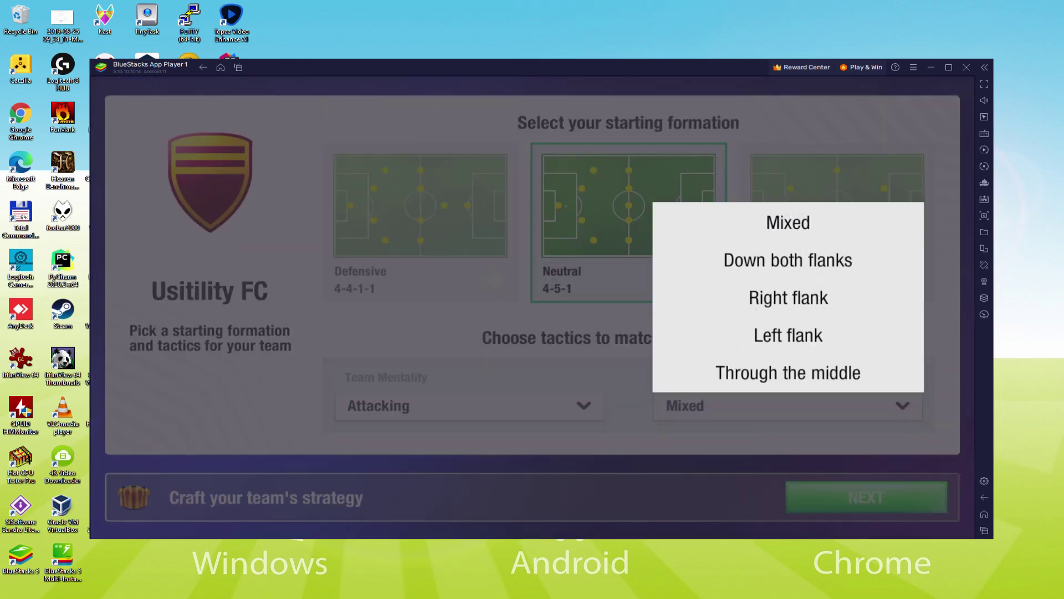
{"action": "left_click", "coordinate": [780, 297]}
{"action": "left_click", "coordinate": [872, 499]}
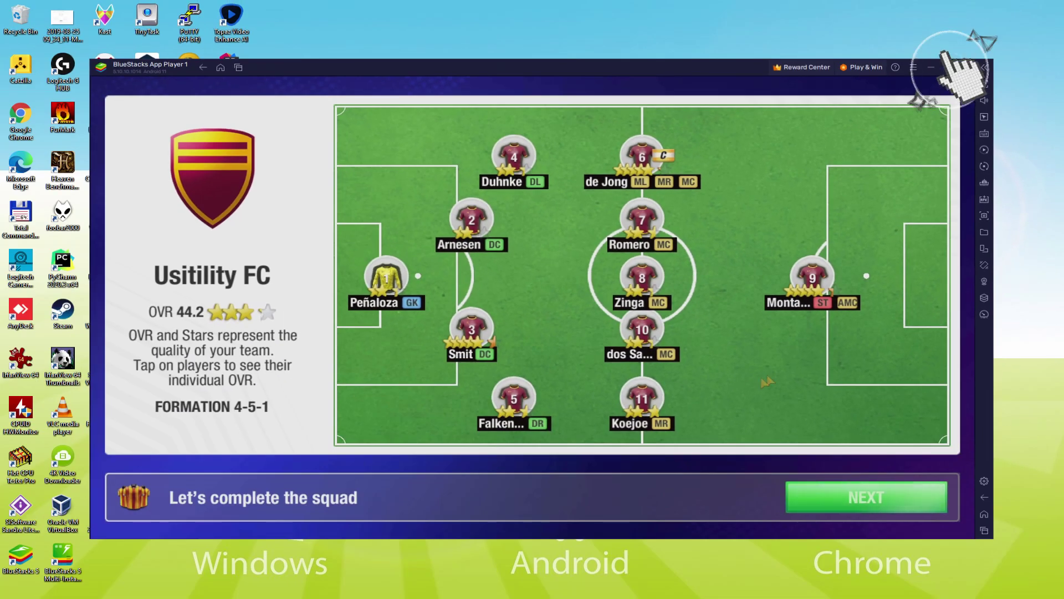
Step: Maximize the emulator window to check the number 9 striker's card, then accept the squad and dismiss the scouting notice
{"action": "left_click", "coordinate": [853, 124]}
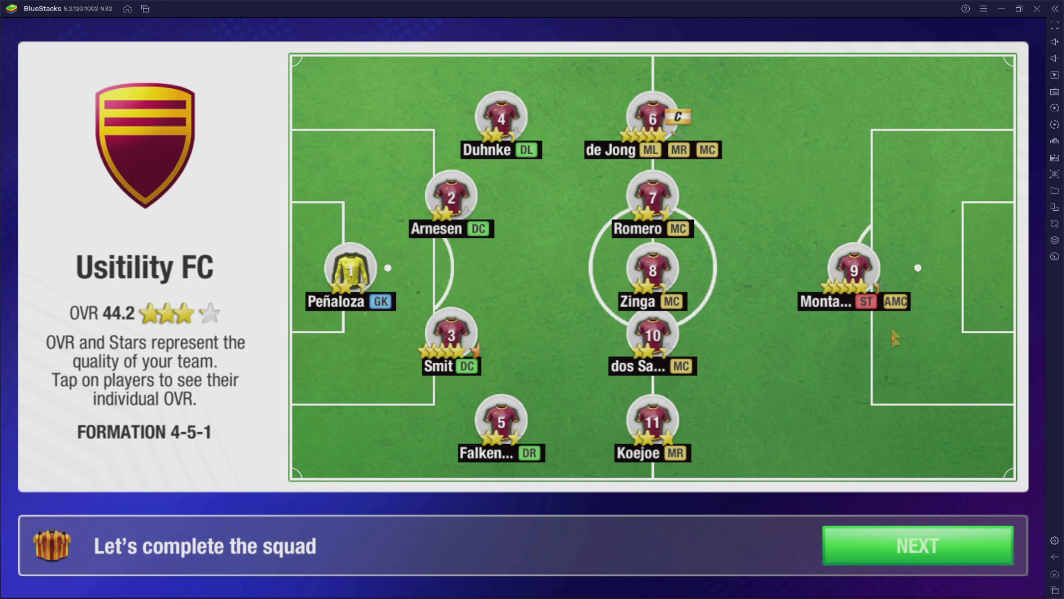
{"action": "left_click", "coordinate": [865, 277]}
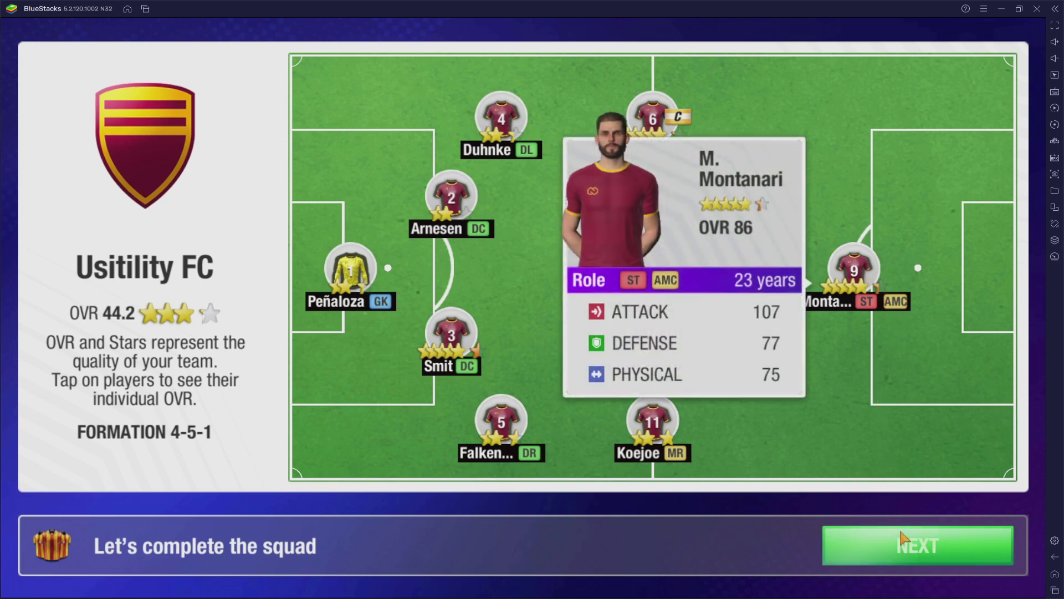
{"action": "left_click", "coordinate": [910, 545]}
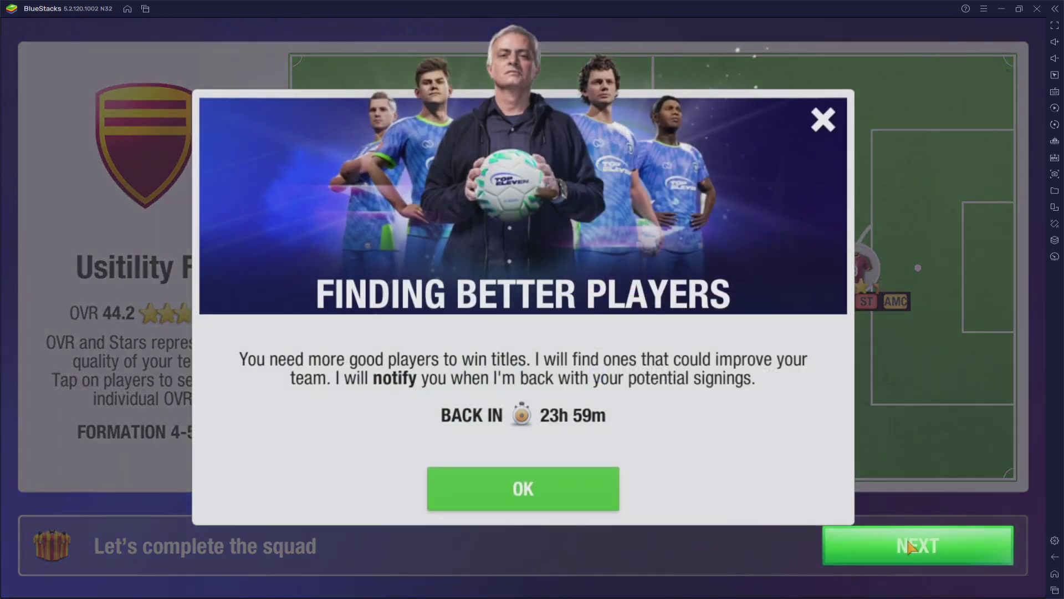
{"action": "left_click", "coordinate": [571, 491]}
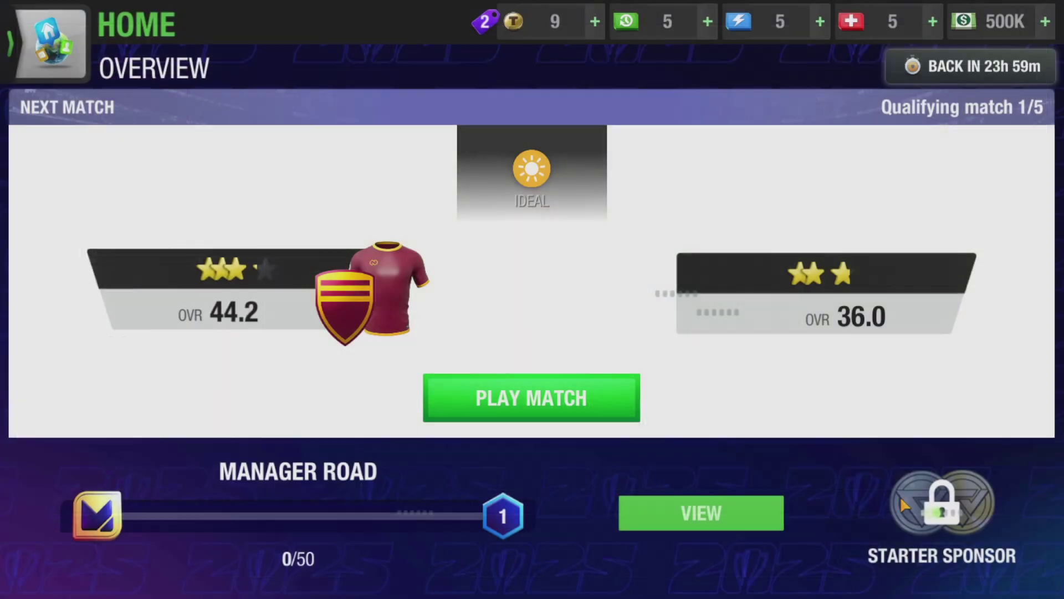
Step: Start qualifying match 1/5 against Istanbul SK, continuing past the qualifiers introduction and the match preparation overview
{"action": "left_click", "coordinate": [521, 396]}
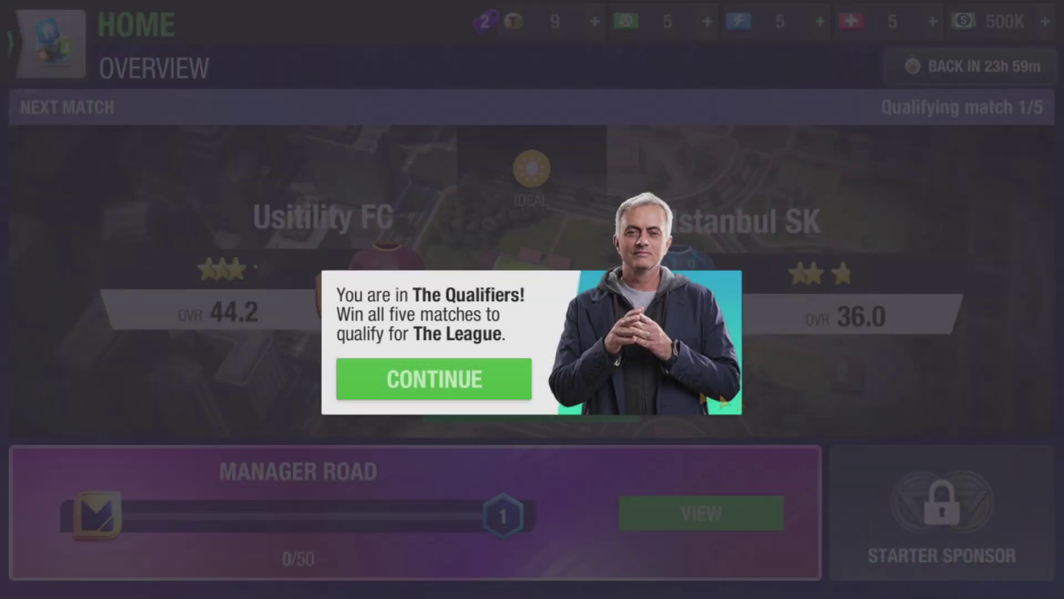
{"action": "left_click", "coordinate": [462, 382]}
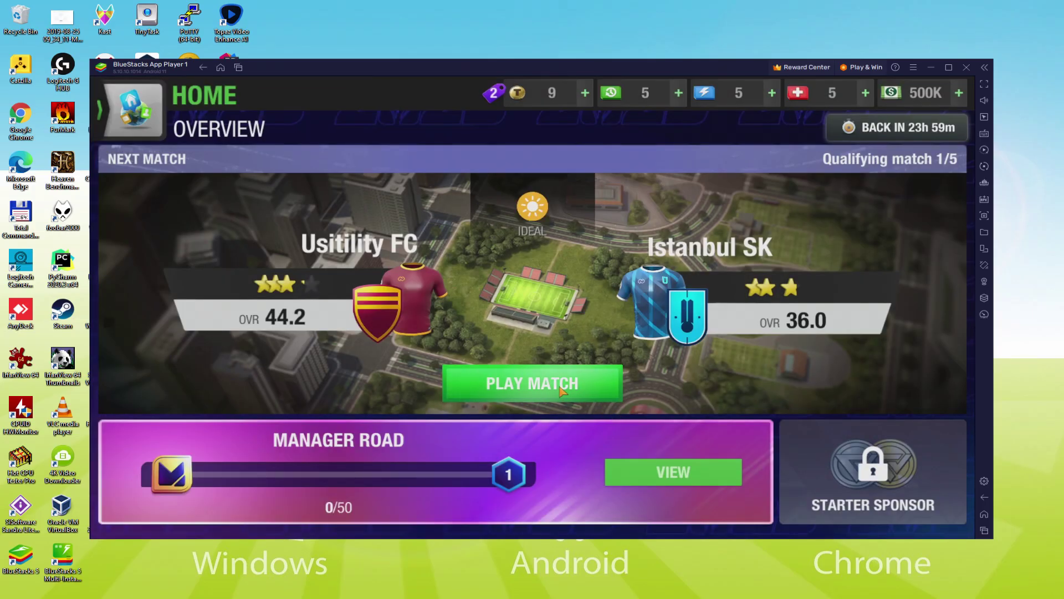
{"action": "left_click", "coordinate": [562, 390]}
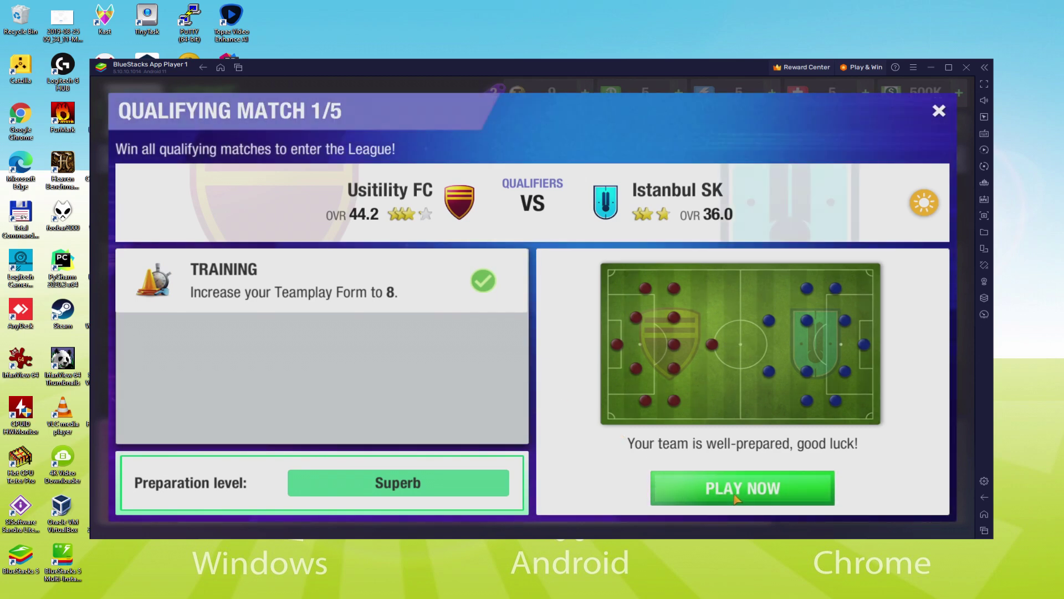
{"action": "left_click", "coordinate": [734, 498]}
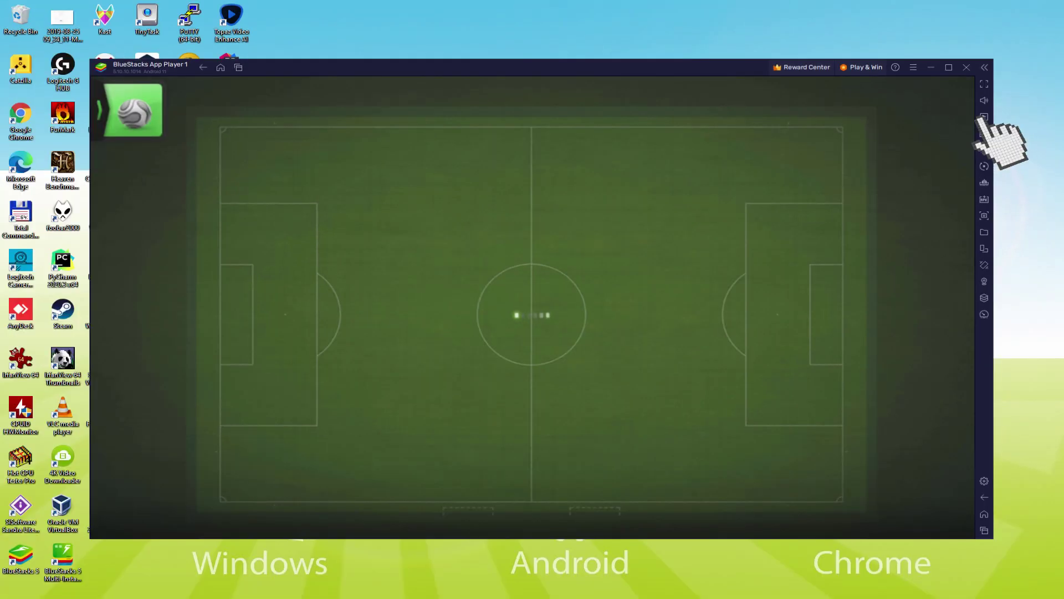
Step: Run a Quick Training to prepare the team for the next qualifying match and finish with its training report
{"action": "left_click", "coordinate": [872, 227]}
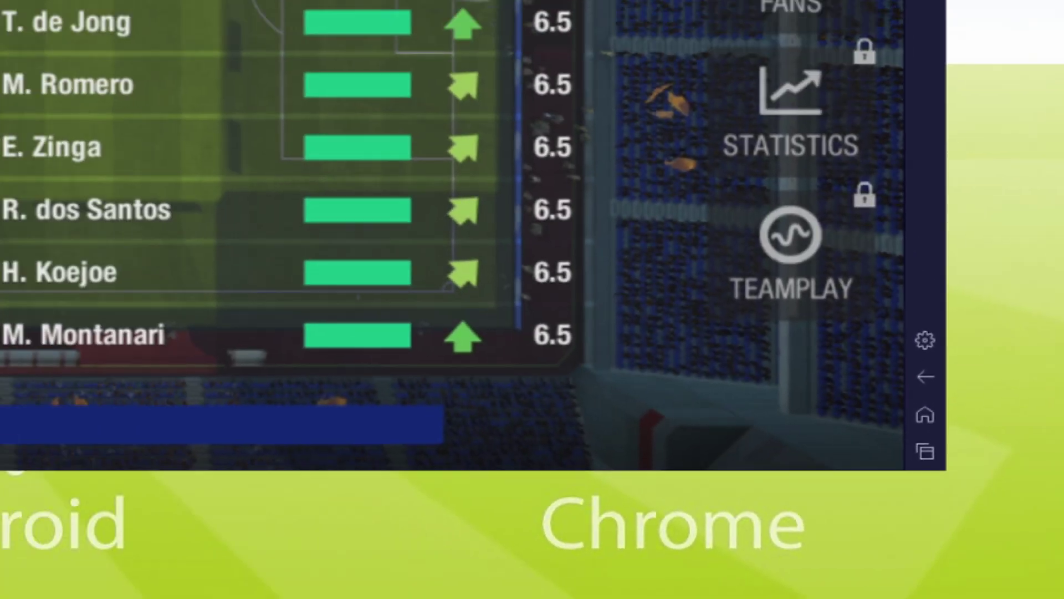
{"action": "left_click", "coordinate": [894, 266]}
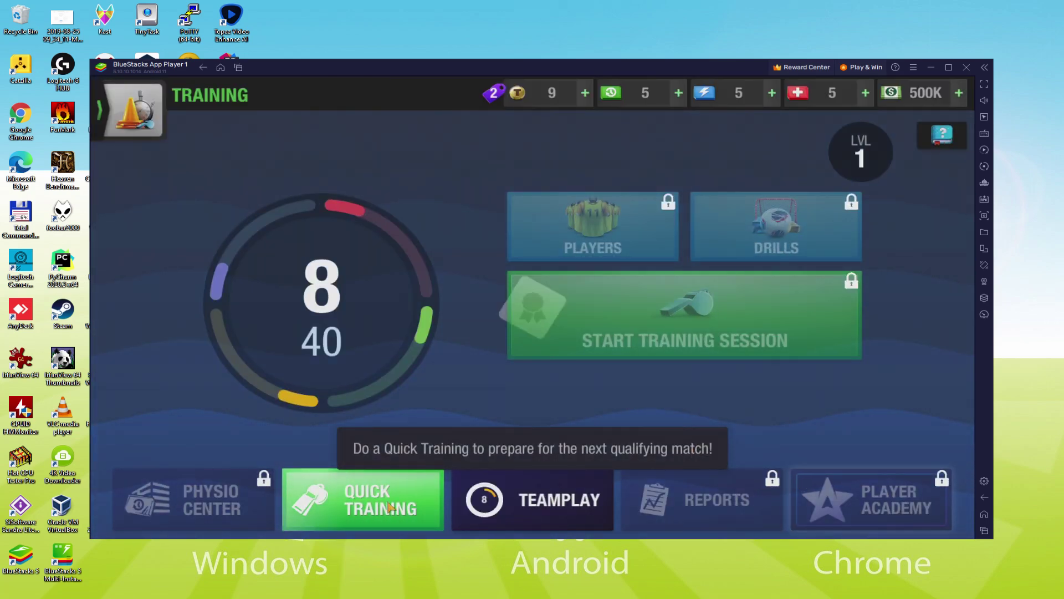
{"action": "left_click", "coordinate": [543, 308]}
{"action": "left_click", "coordinate": [790, 247]}
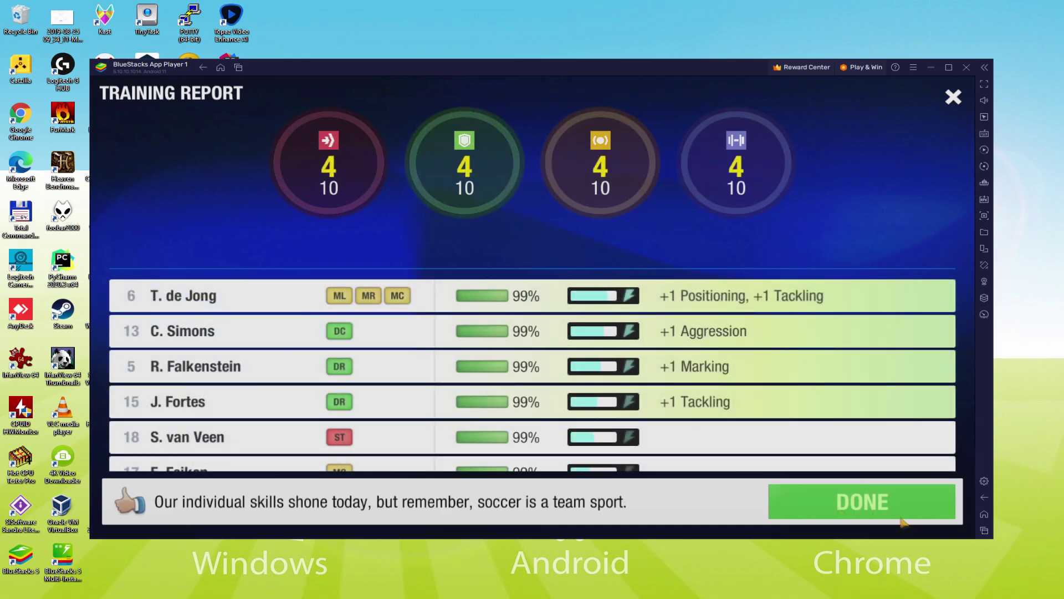
{"action": "left_click", "coordinate": [900, 517]}
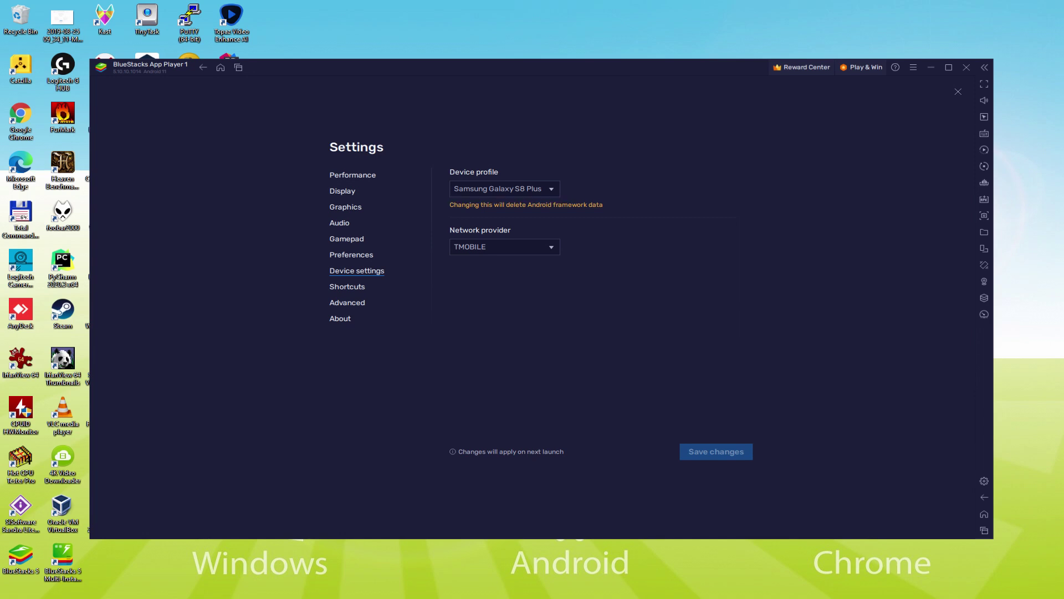
Step: Close the emulator's device settings without changing the device profile or network provider, and return to the game
{"action": "key", "text": "Escape"}
{"action": "left_click_drag", "start_coordinate": [852, 430], "coordinate": [859, 354]}
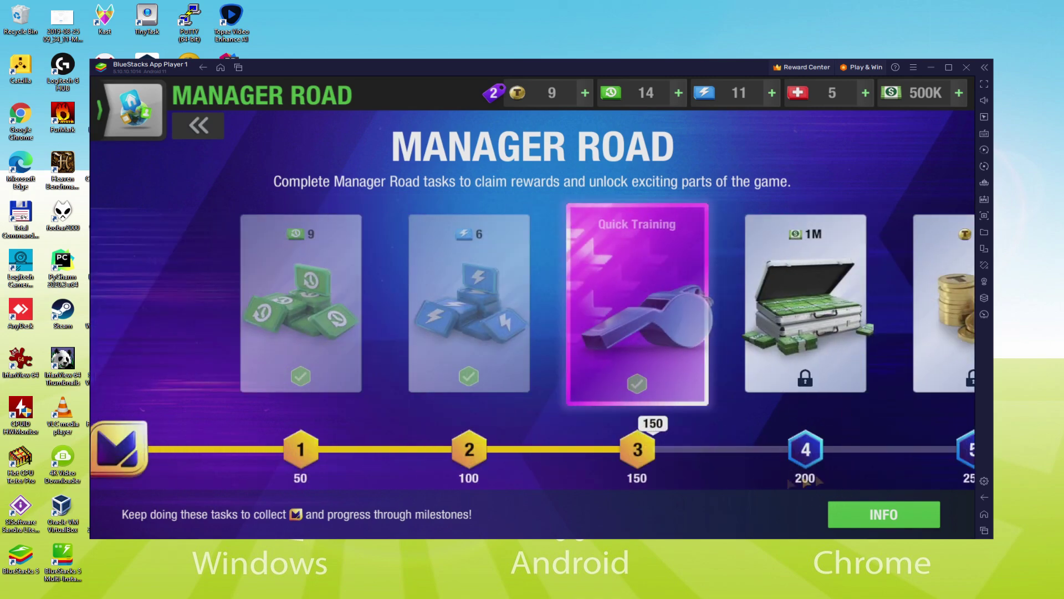
Step: Leave the Manager Road overview and start qualifying match 2/5 against Berlin Spreehawks, continuing past the match preparation overview
{"action": "left_click", "coordinate": [200, 126]}
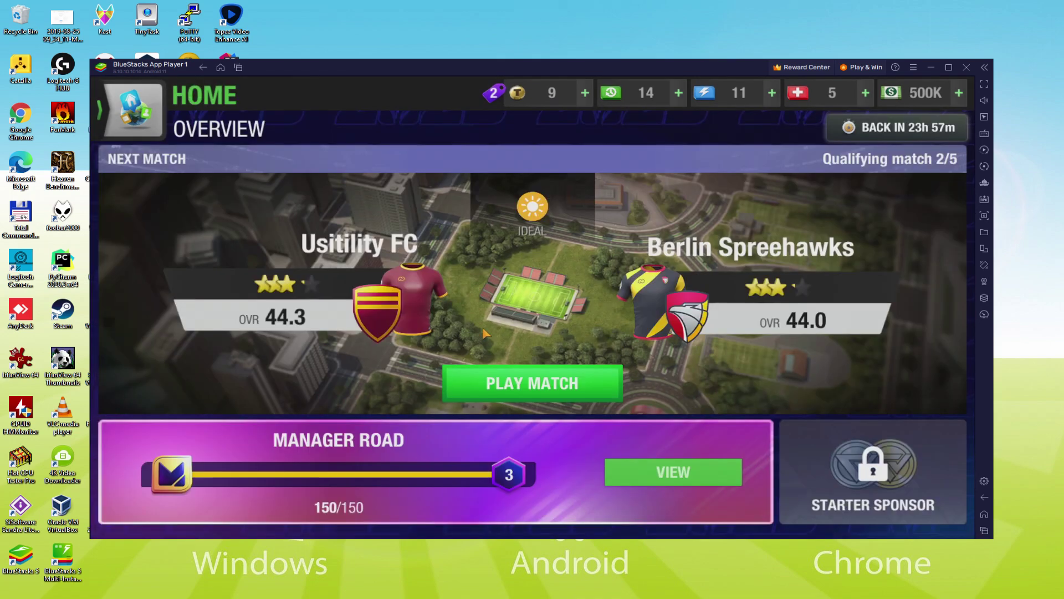
{"action": "left_click", "coordinate": [593, 390]}
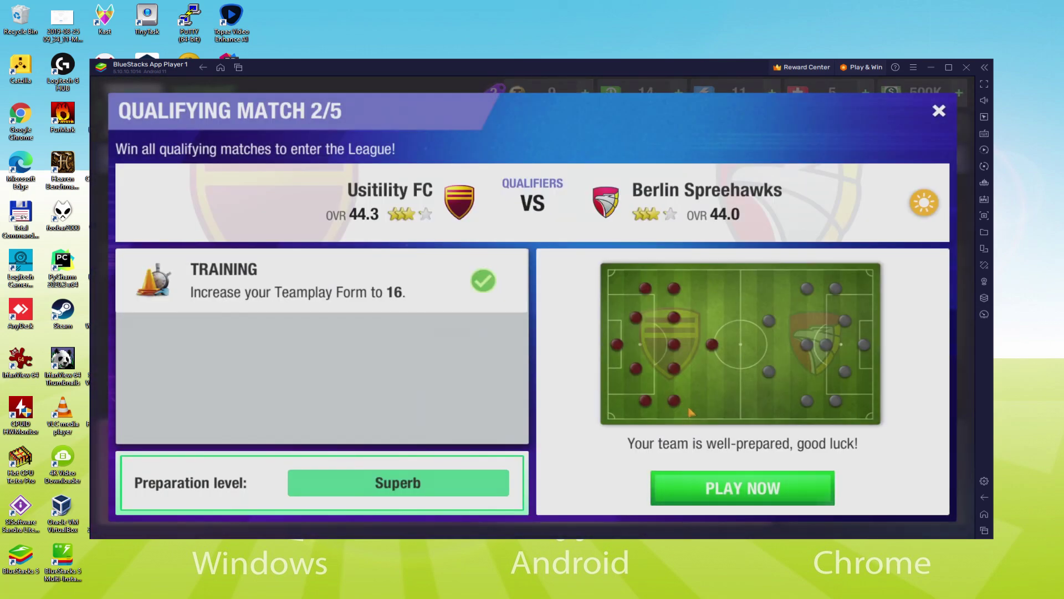
{"action": "left_click", "coordinate": [745, 487]}
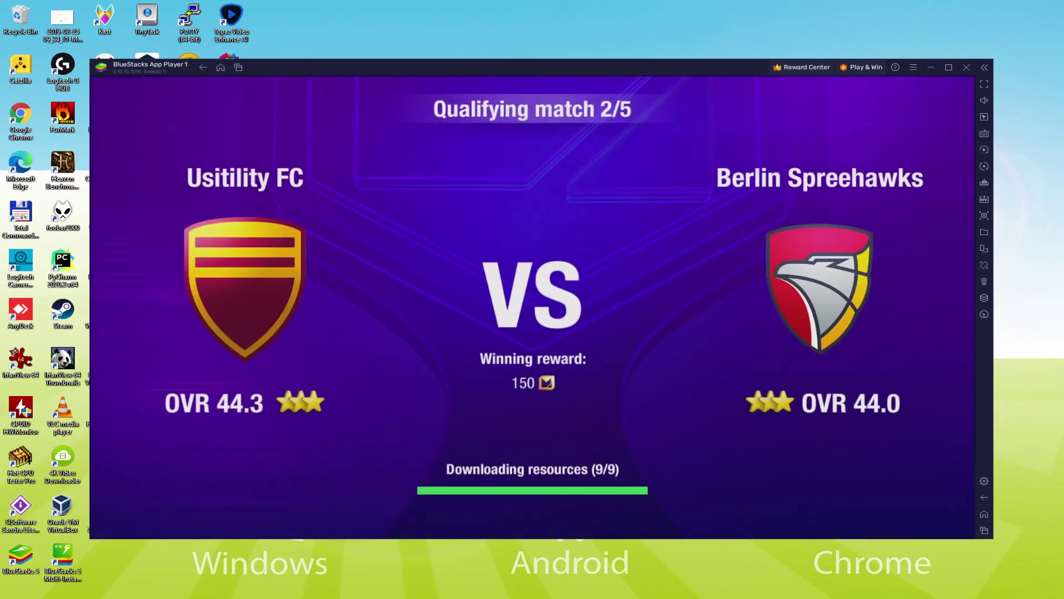